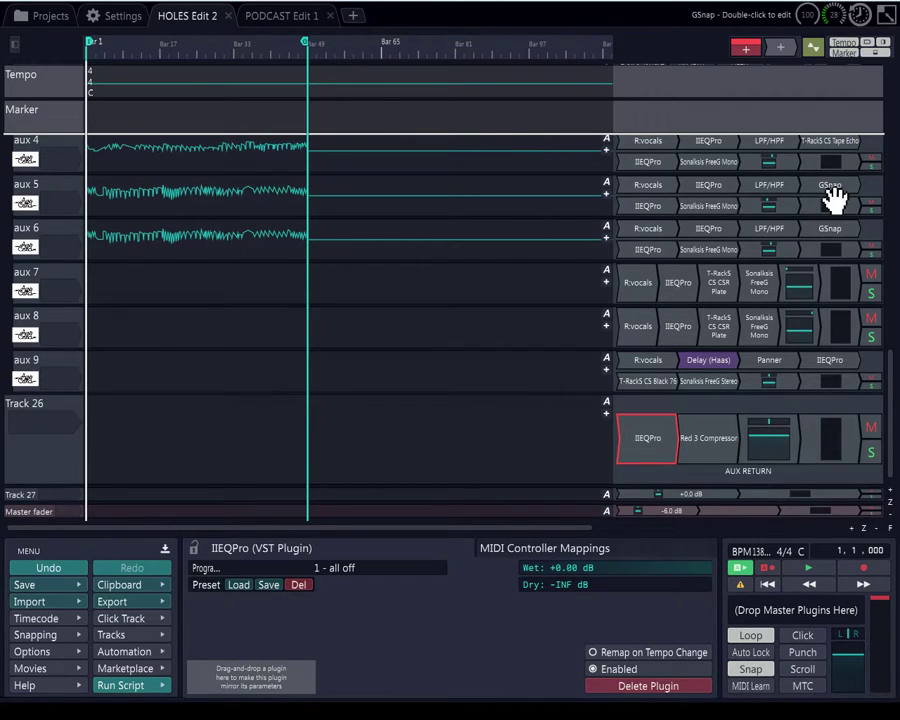
# Step: Play the edit from the start and check the aux tracks, including the preset file browser for GSnap on aux 5
pyautogui.moveTo(890, 385); pyautogui.dragTo(890, 317)
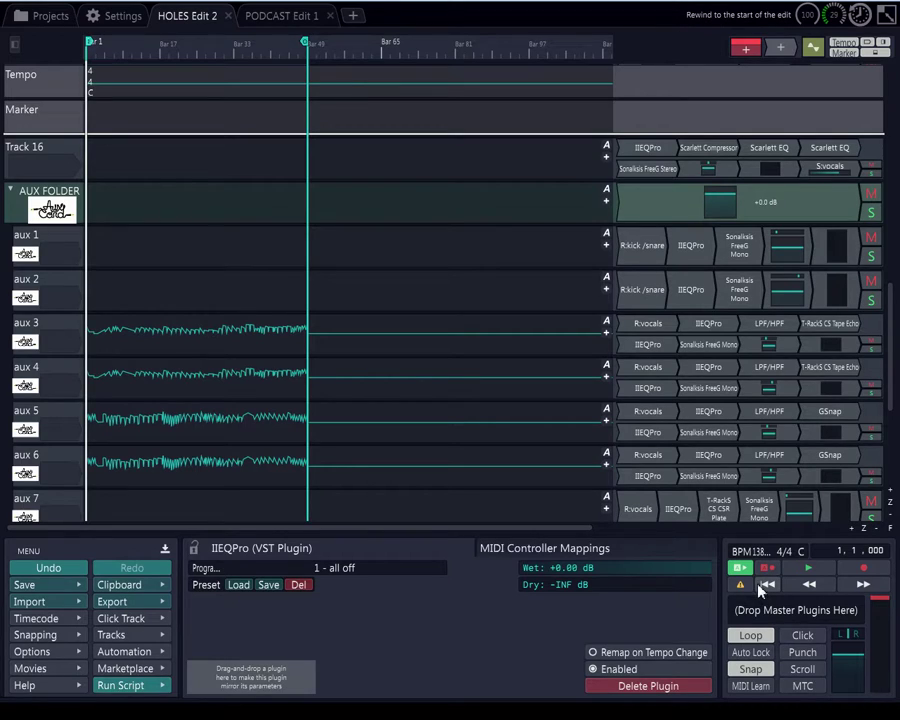
pyautogui.click(808, 570)
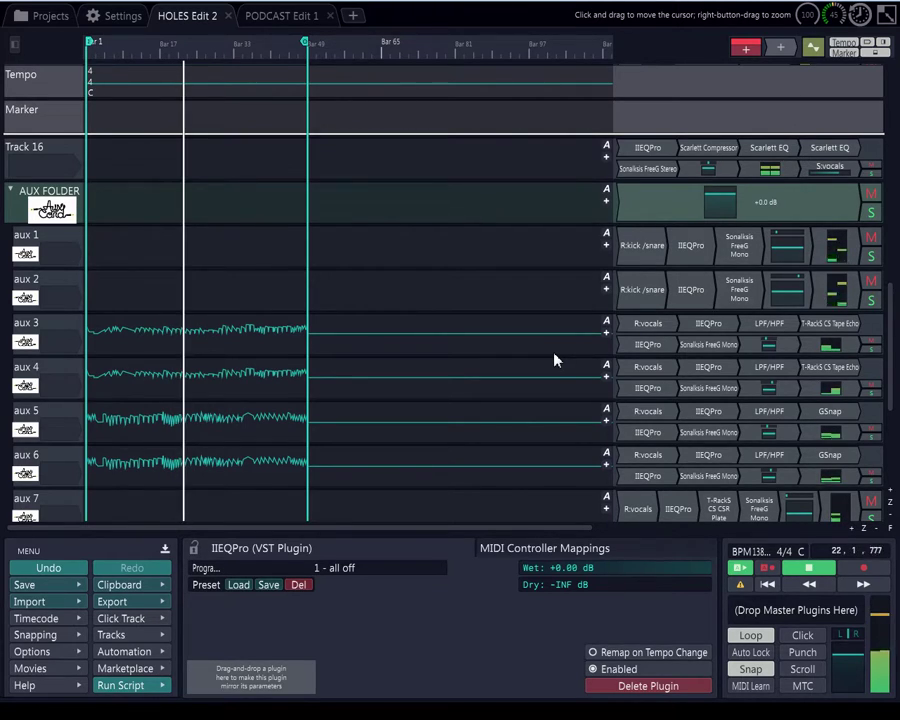
pyautogui.scroll(-5, 436, 358)
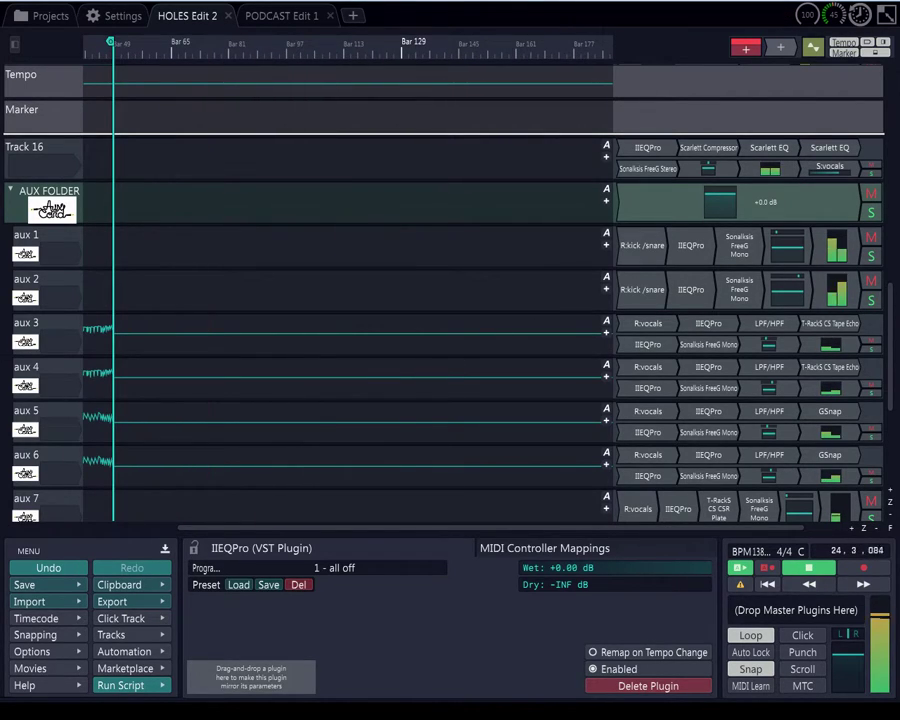
pyautogui.scroll(-5, 893, 320)
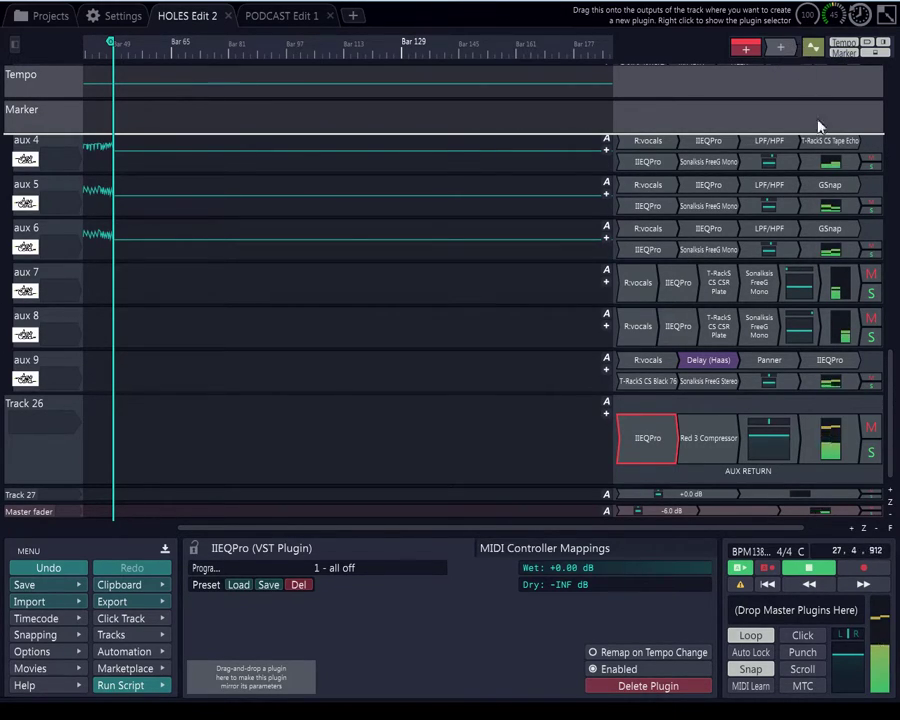
pyautogui.moveTo(895, 432); pyautogui.dragTo(894, 380)
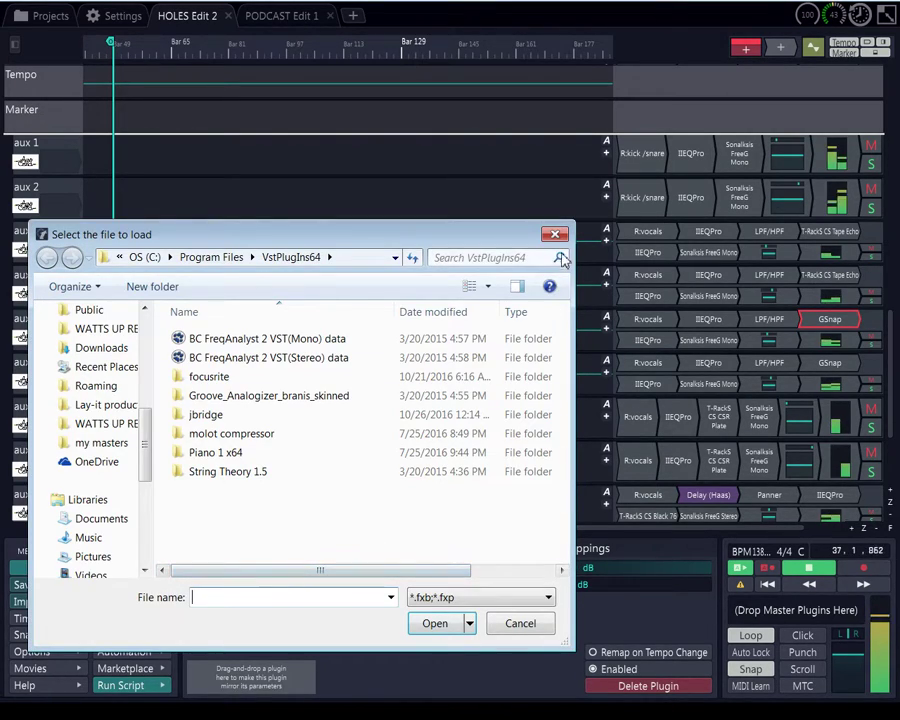
pyautogui.press('Escape')
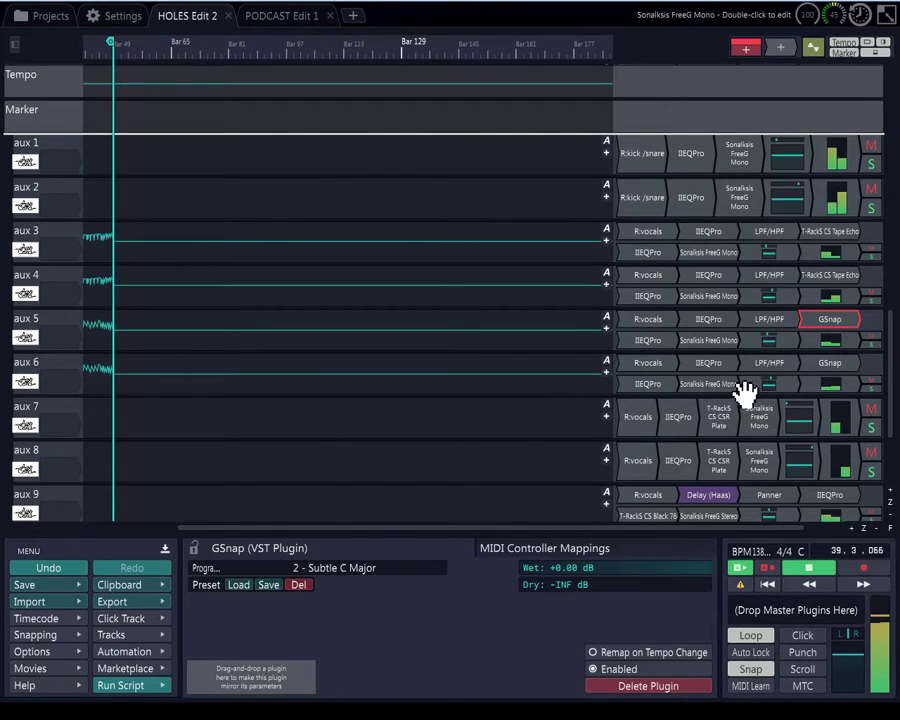
# Step: Inspect the LPF/HPF filters on aux 5 and aux 6 and the Sonalksis FreeG Mono plugins on aux 1 and aux 2
pyautogui.scroll(-3, 374, 570)
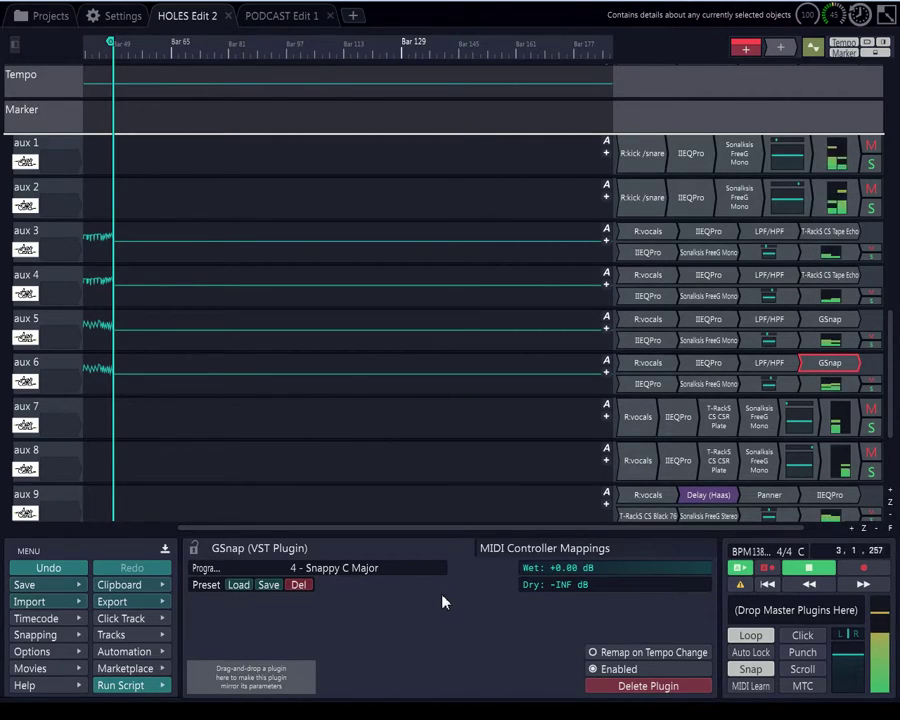
pyautogui.click(760, 366)
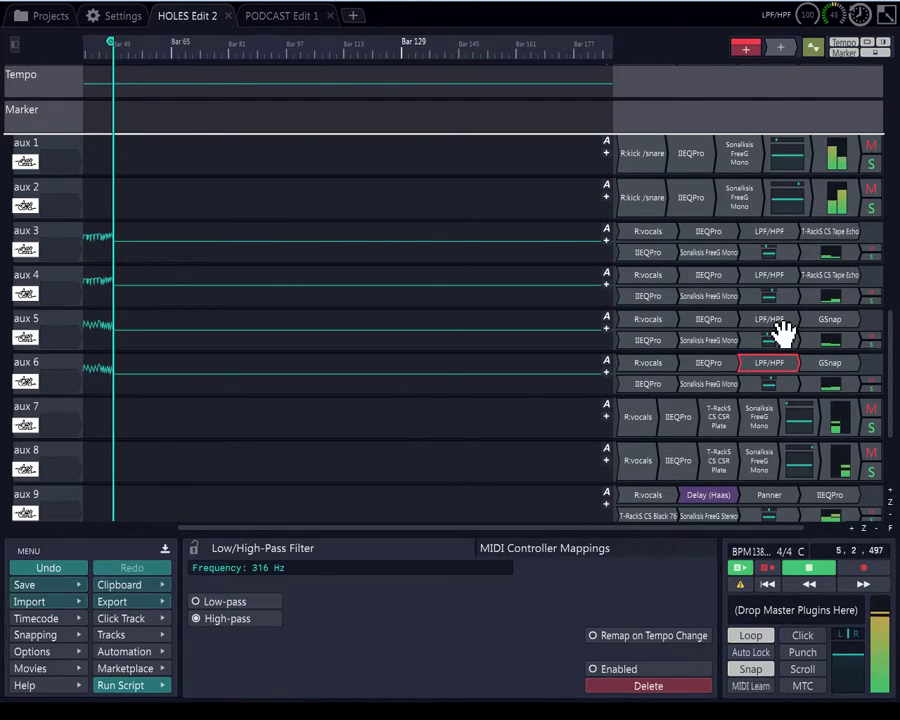
pyautogui.scroll(3, 775, 310)
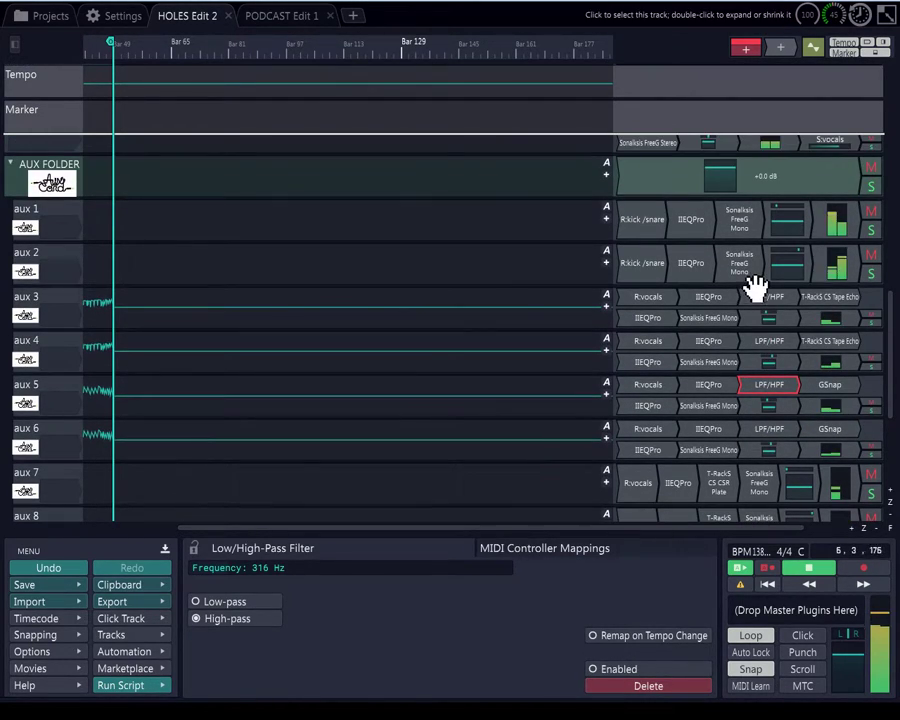
pyautogui.click(745, 268)
pyautogui.scroll(2, 748, 270)
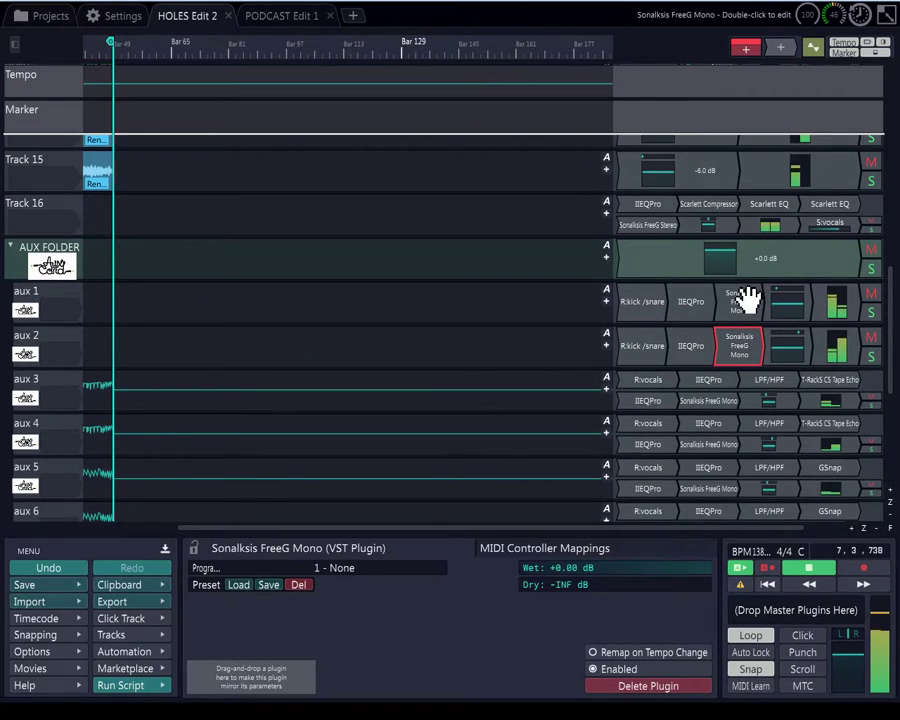
# Step: Examine the synth, drum, audio and aux tracks with their plugin chains and automation across the whole loop during playback
pyautogui.scroll(4, 745, 300)
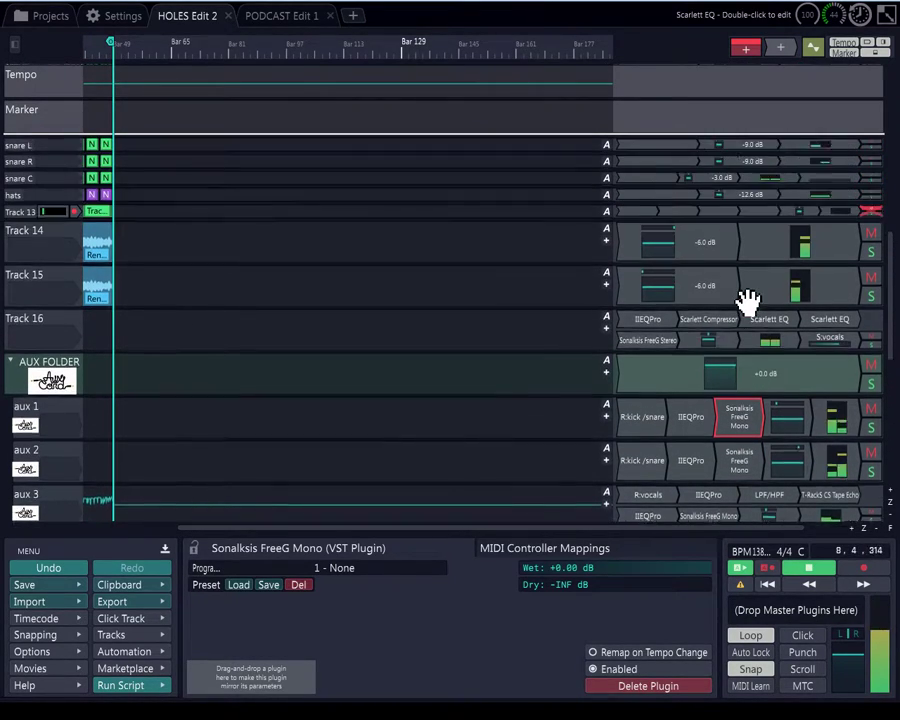
pyautogui.scroll(5, 745, 300)
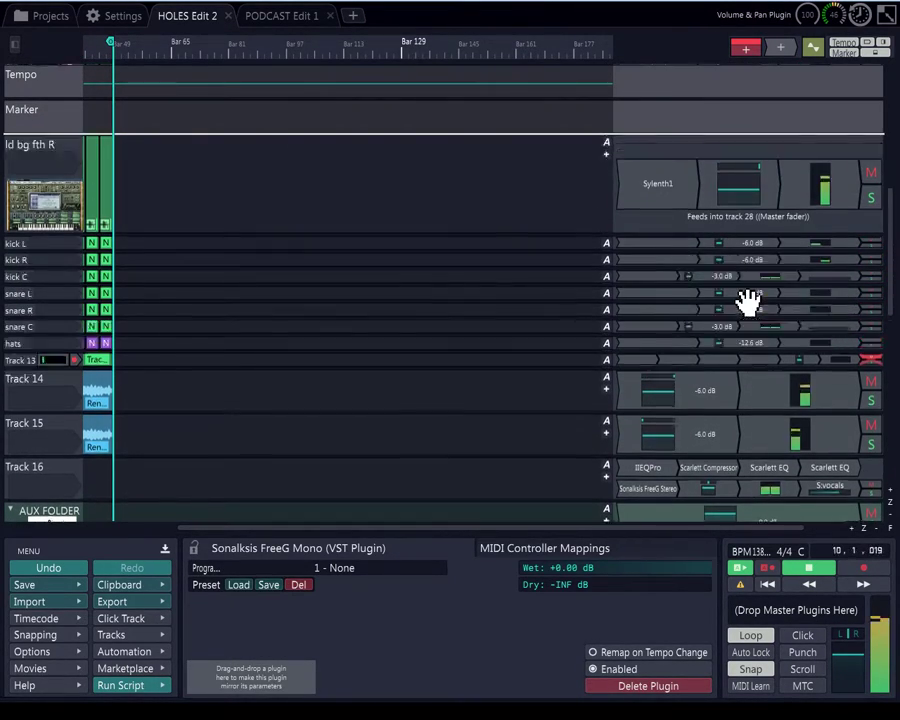
pyautogui.scroll(4, 745, 298)
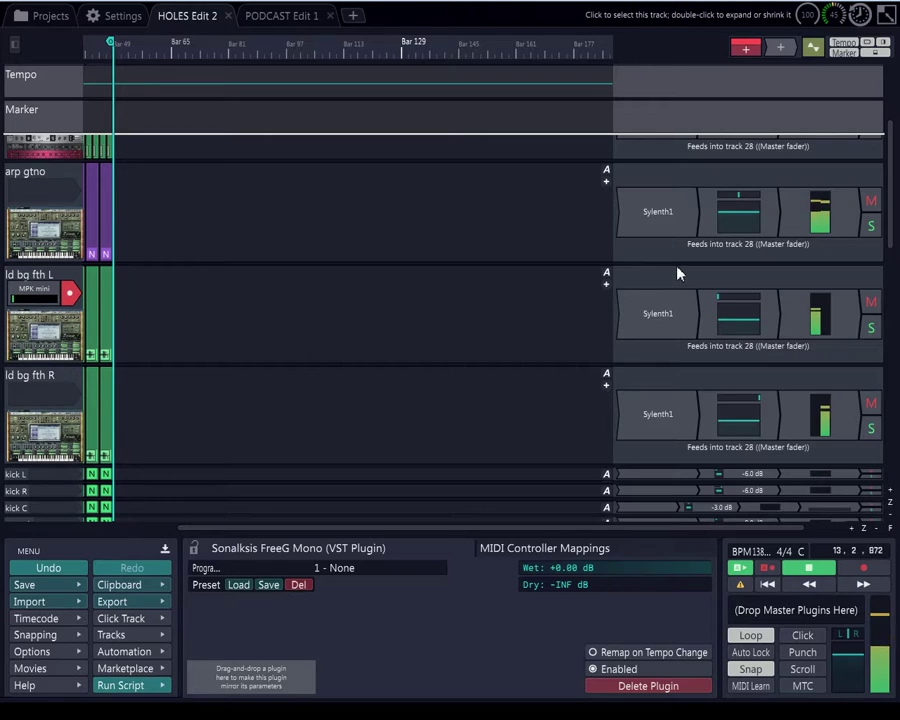
pyautogui.hscroll(-5, 250, 527)
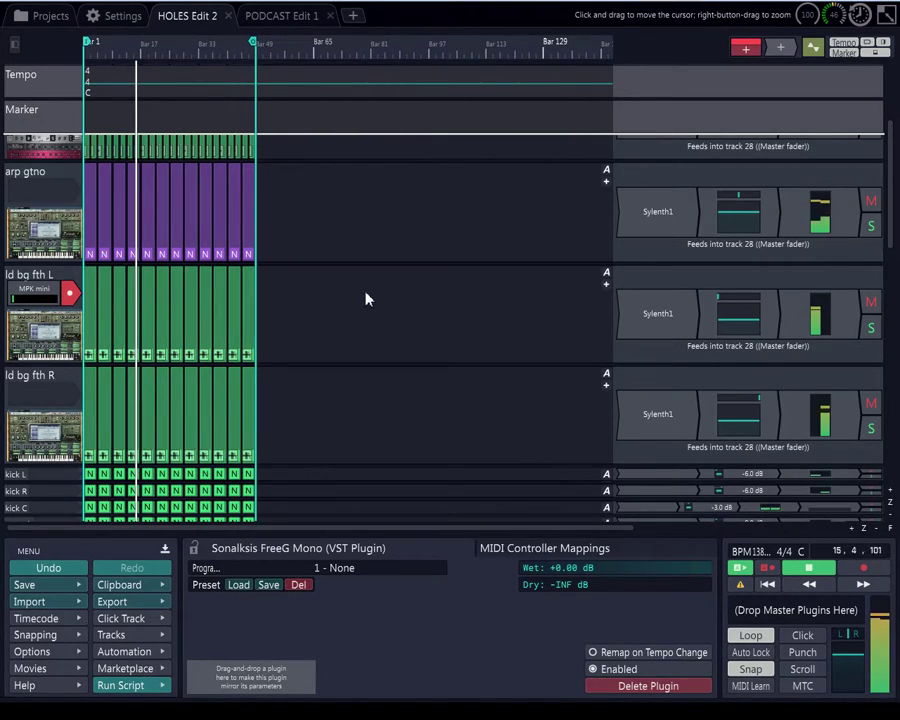
pyautogui.scroll(3, 187, 239)
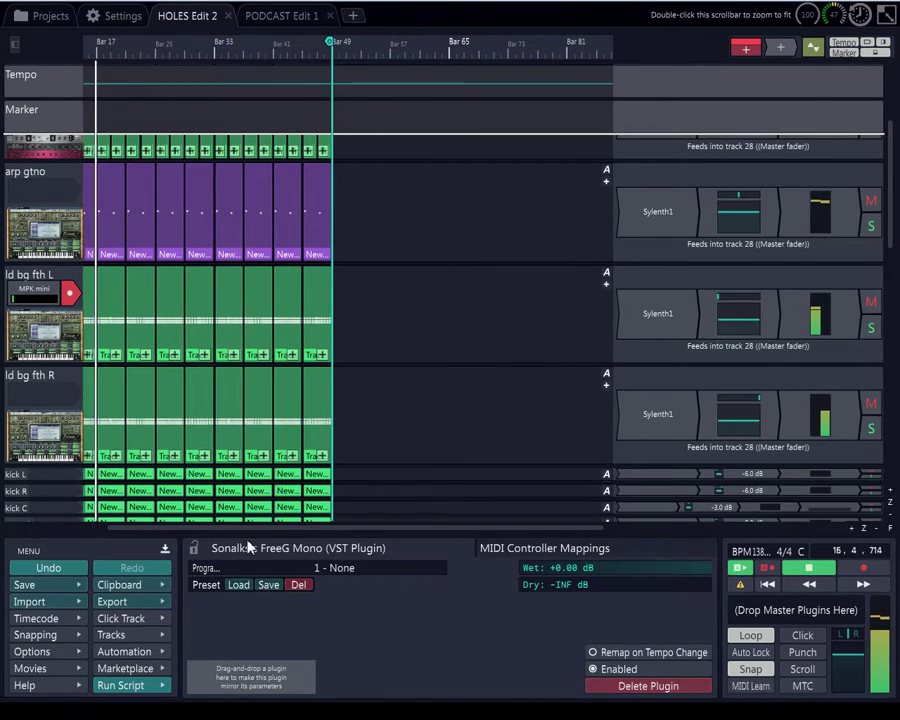
pyautogui.hscroll(-3, 124, 527)
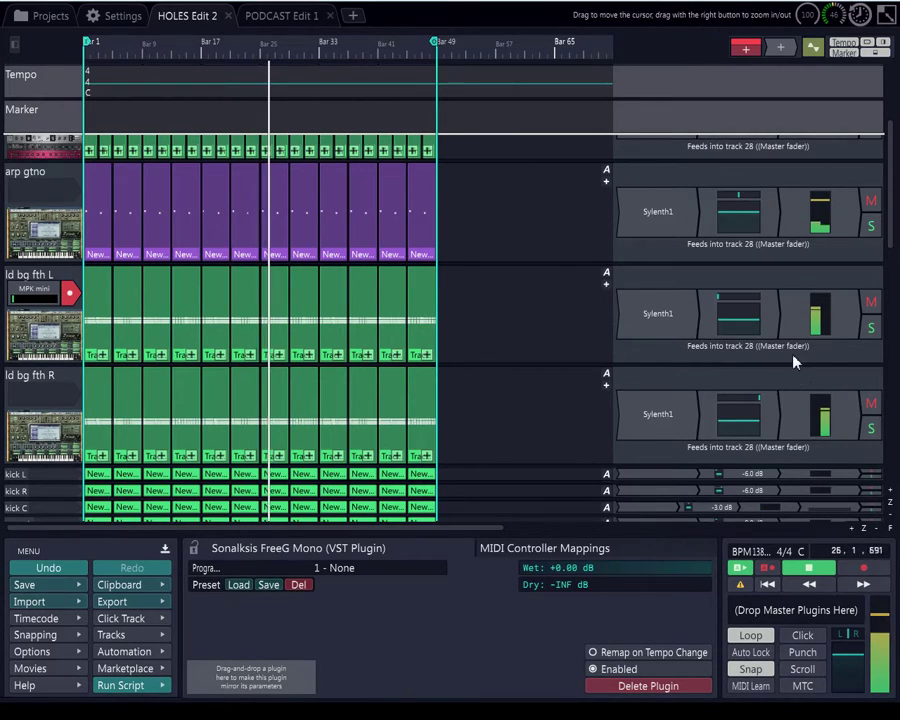
pyautogui.scroll(-5, 890, 255)
pyautogui.scroll(-12, 898, 296)
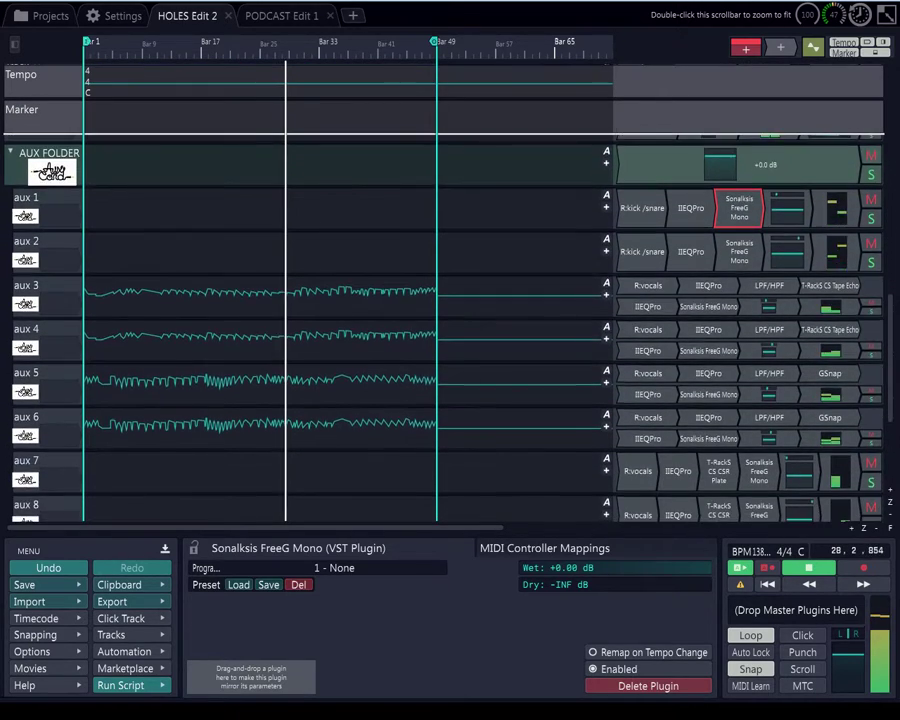
pyautogui.scroll(-6, 890, 300)
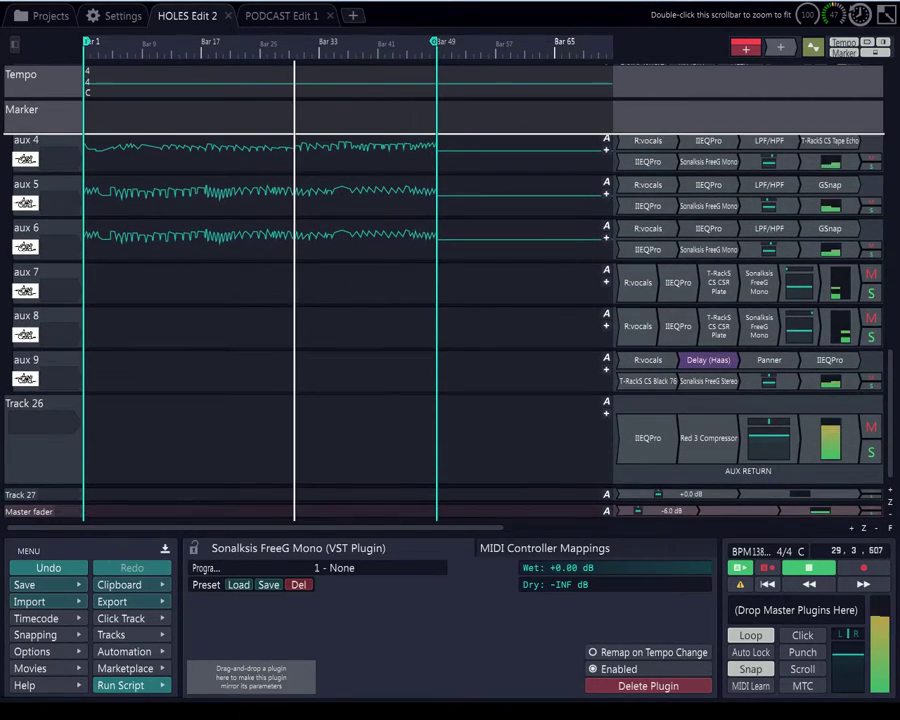
pyautogui.scroll(3, 890, 300)
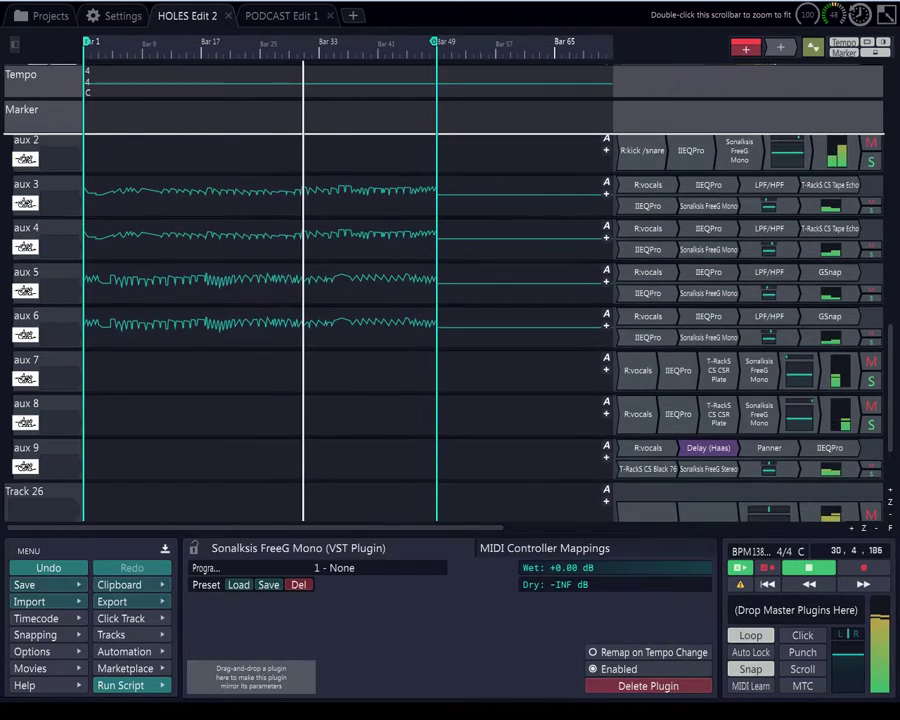
pyautogui.scroll(1, 315, 300)
pyautogui.scroll(-2, 315, 300)
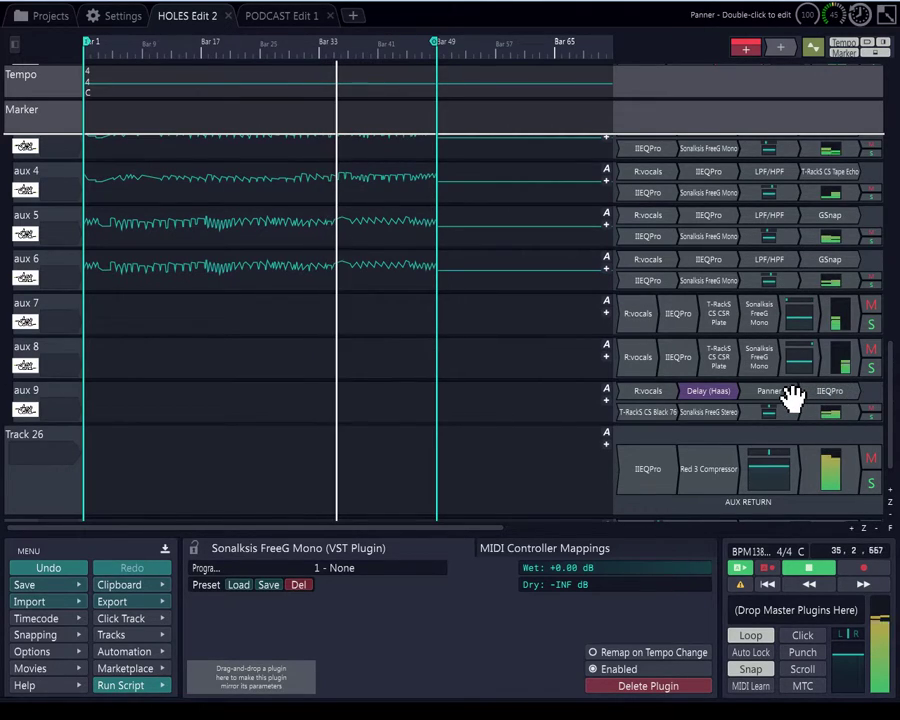
# Step: Review the Panner and T-RackS CS Black 76 settings on aux 9, close both plugin windows and stop playback
pyautogui.doubleClick(790, 394)
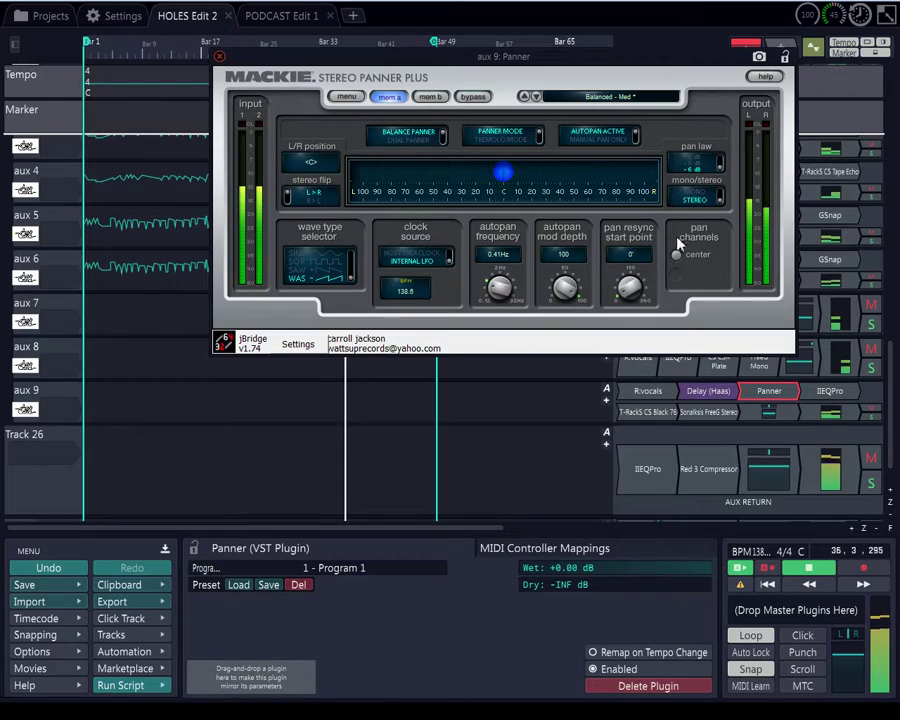
pyautogui.click(219, 56)
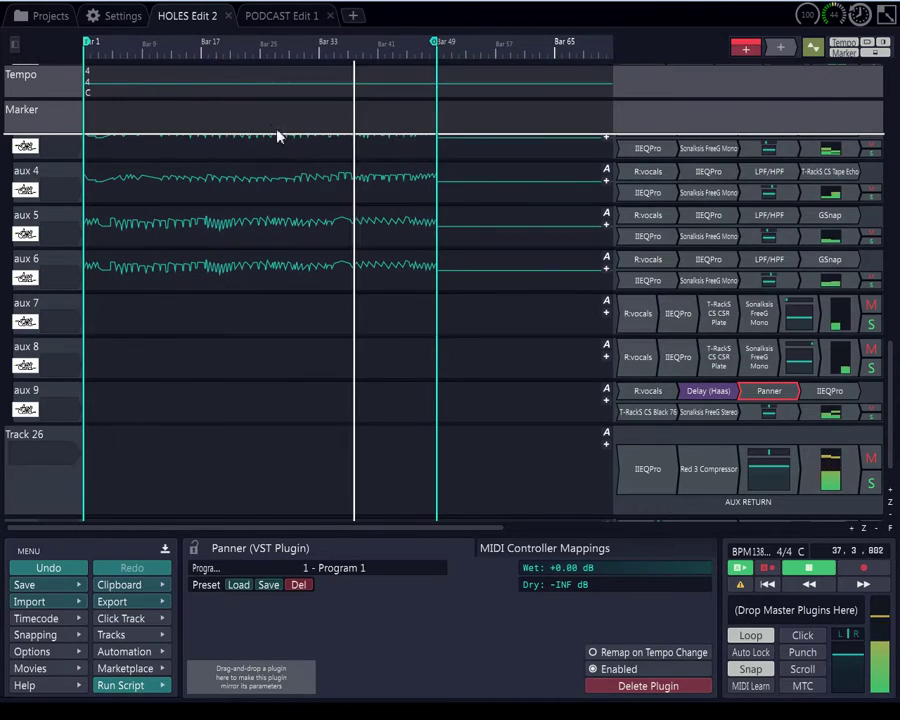
pyautogui.click(664, 416)
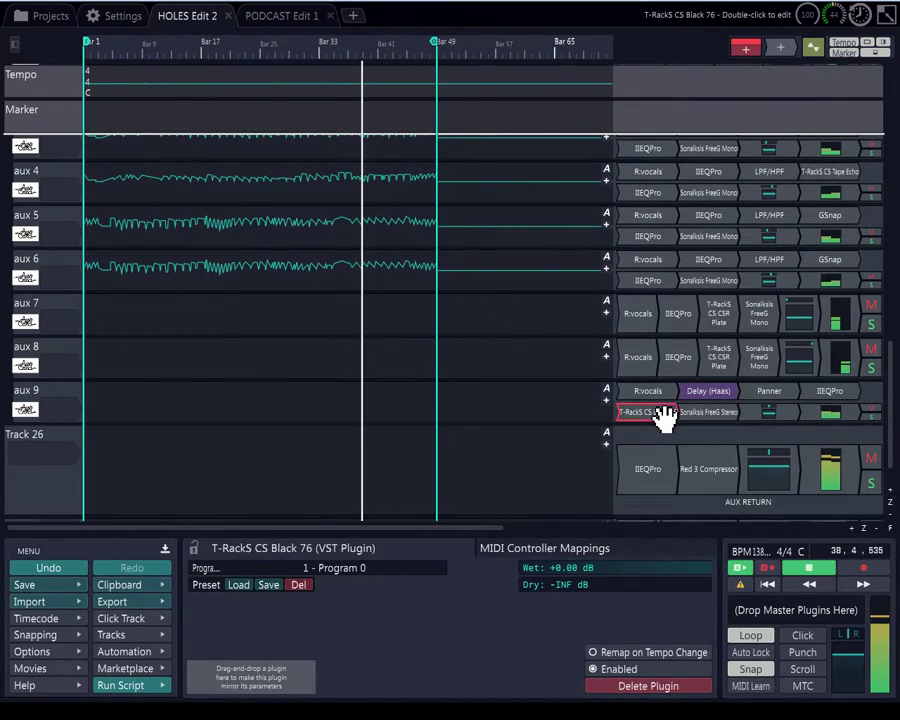
pyautogui.doubleClick(664, 416)
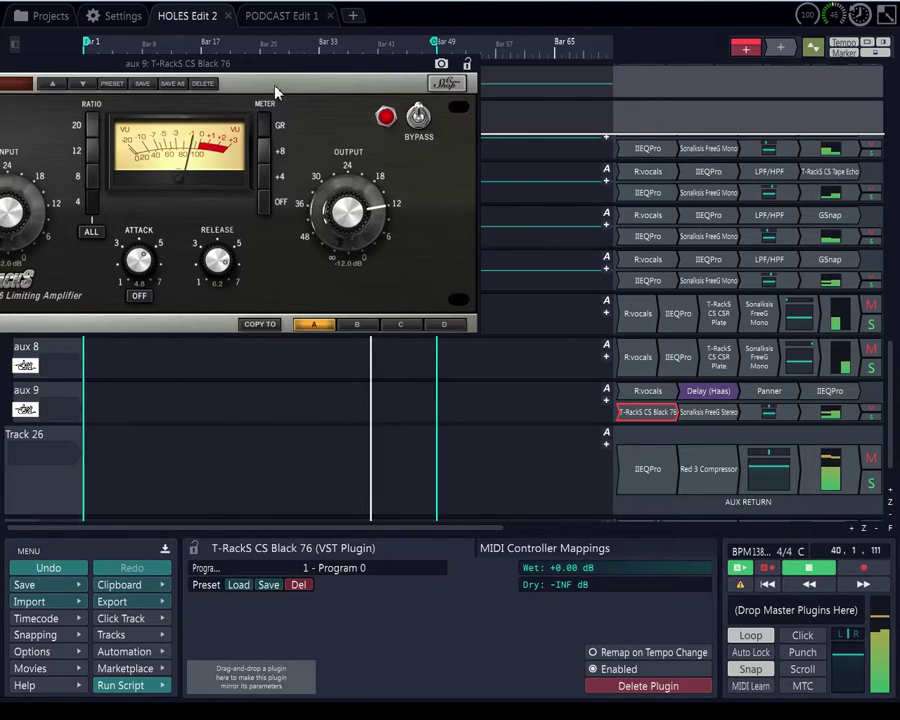
pyautogui.moveTo(300, 64); pyautogui.dragTo(517, 104)
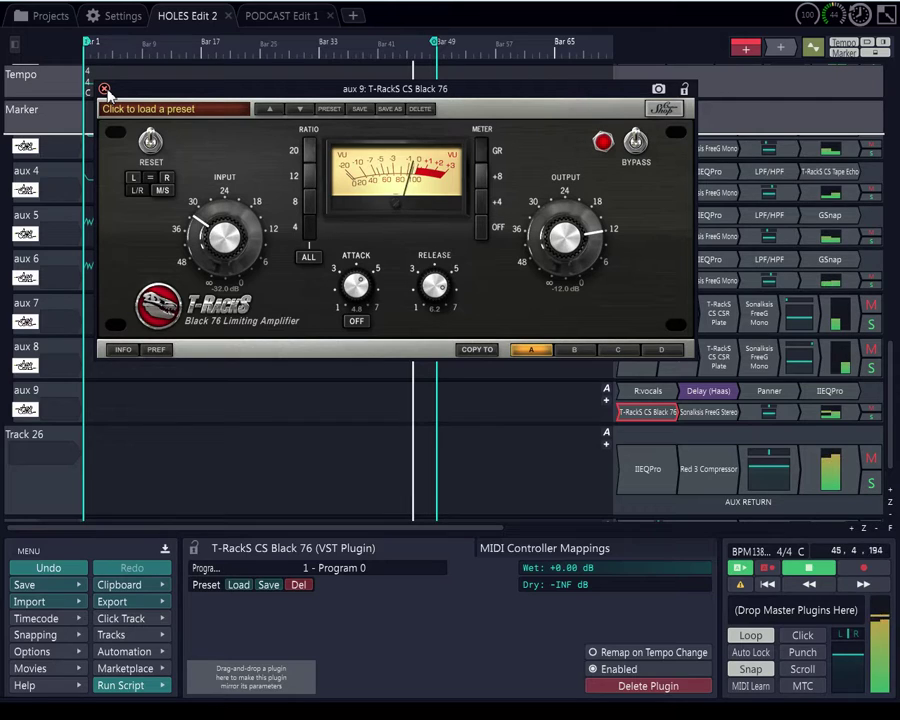
pyautogui.click(104, 89)
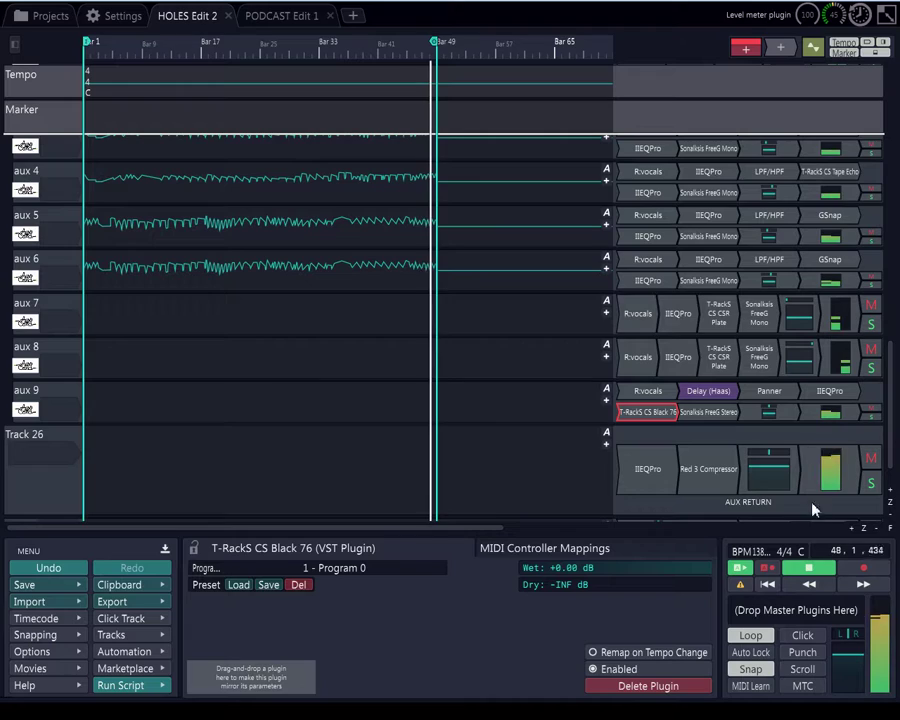
pyautogui.click(812, 568)
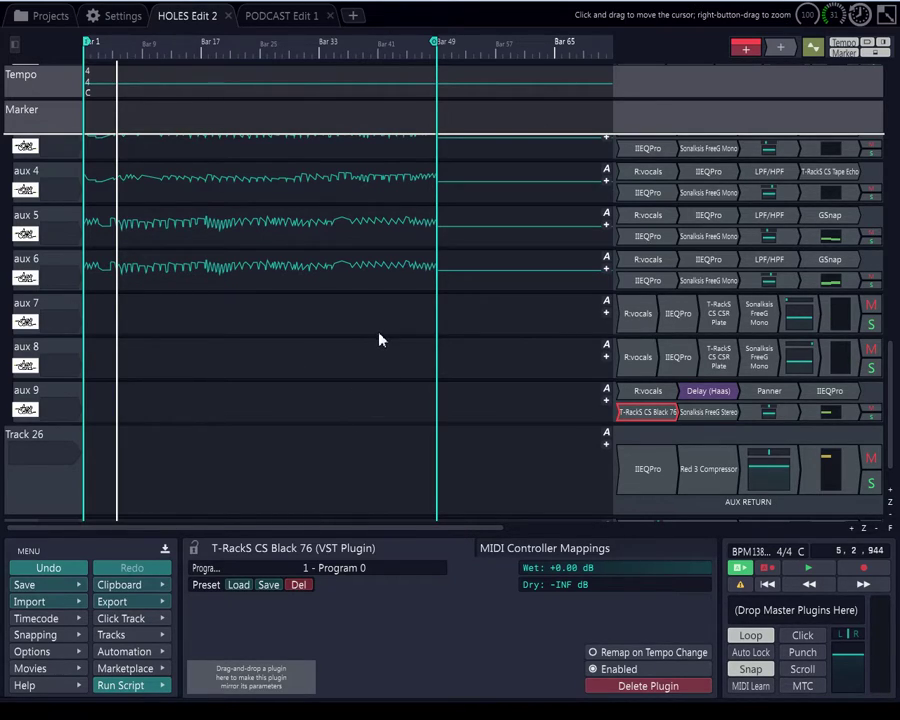
# Step: Shorten the loop so that it ends at bar 17, and play it from the start of the edit
pyautogui.scroll(-3, 202, 291)
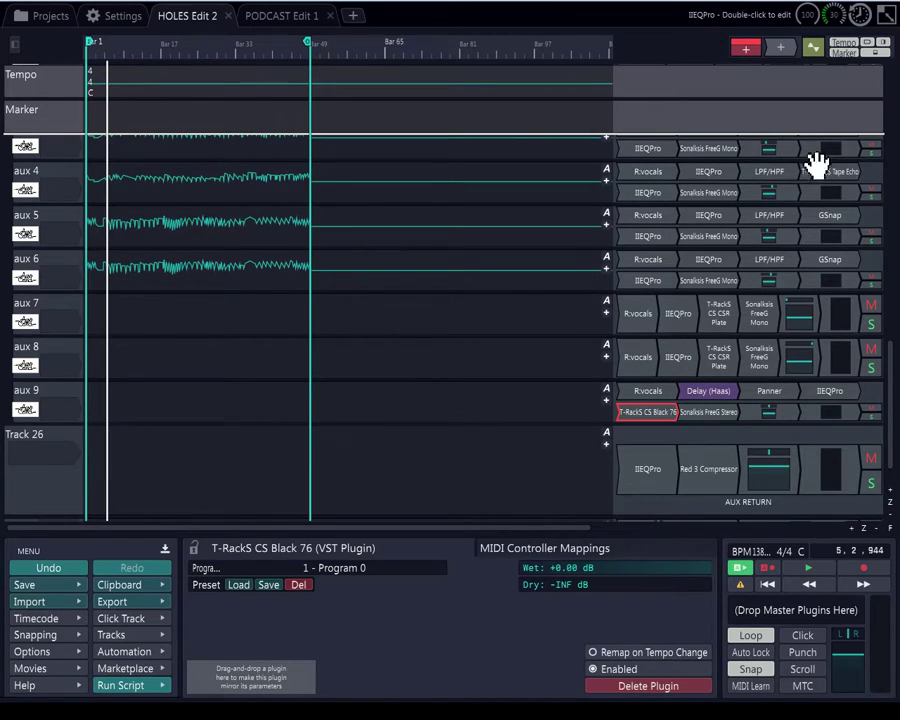
pyautogui.scroll(-2, 890, 376)
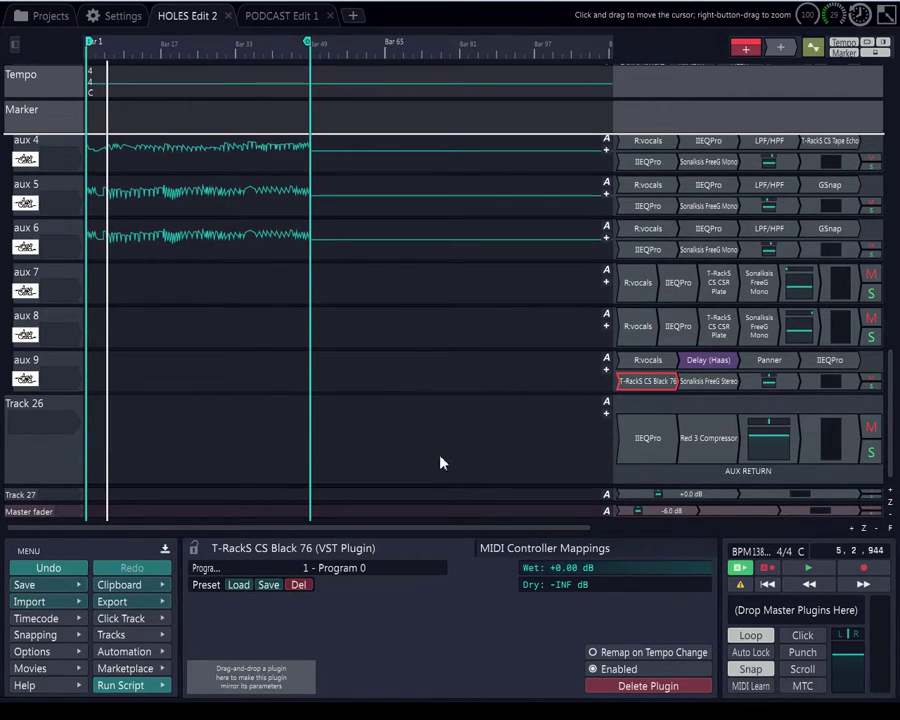
pyautogui.scroll(2, 266, 448)
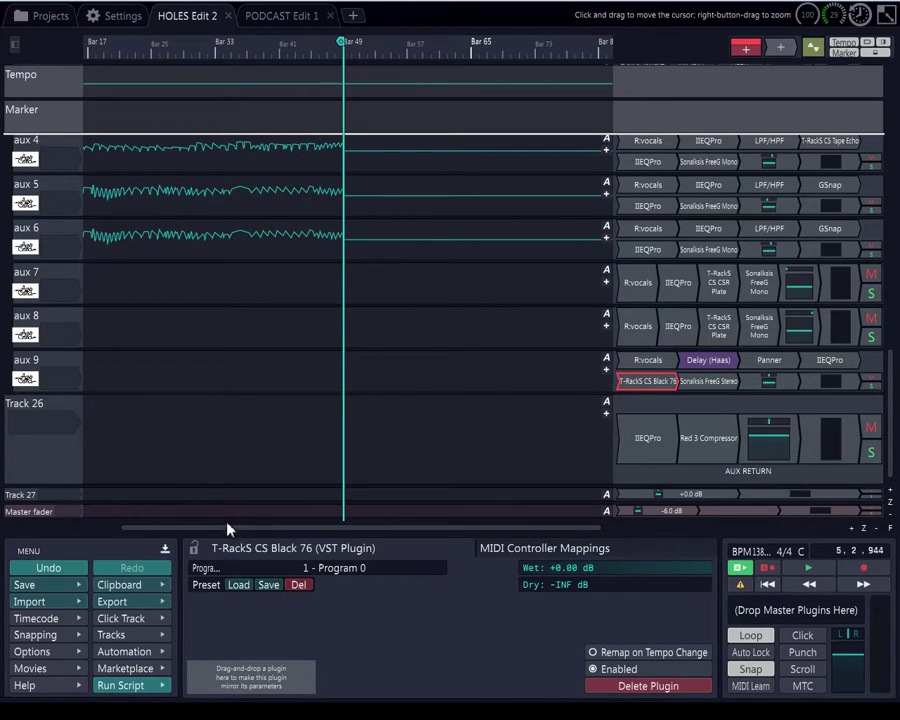
pyautogui.moveTo(227, 528); pyautogui.dragTo(110, 537)
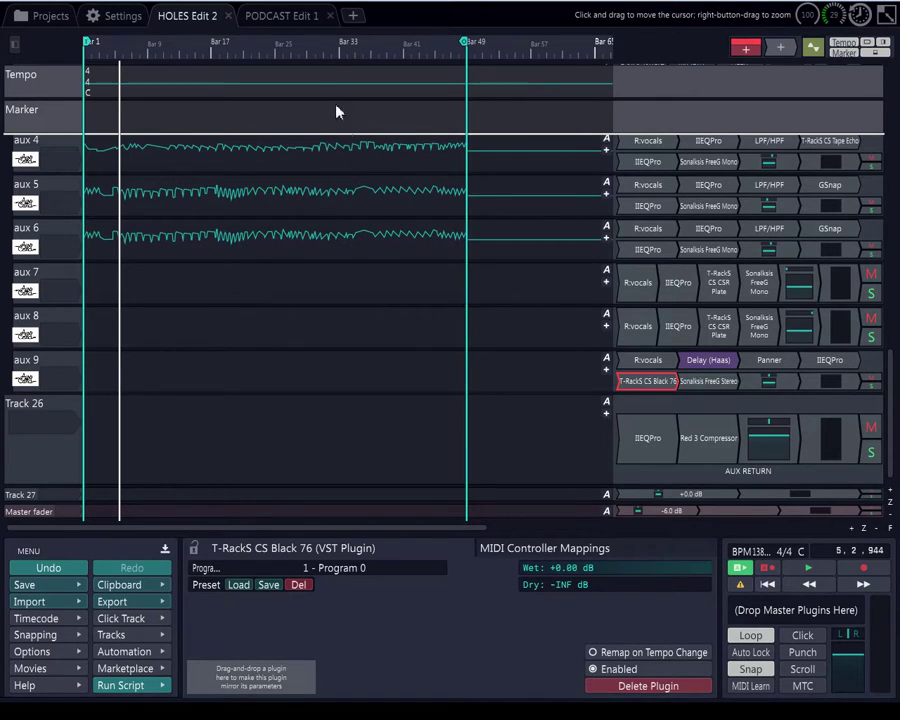
pyautogui.moveTo(466, 78); pyautogui.dragTo(212, 97)
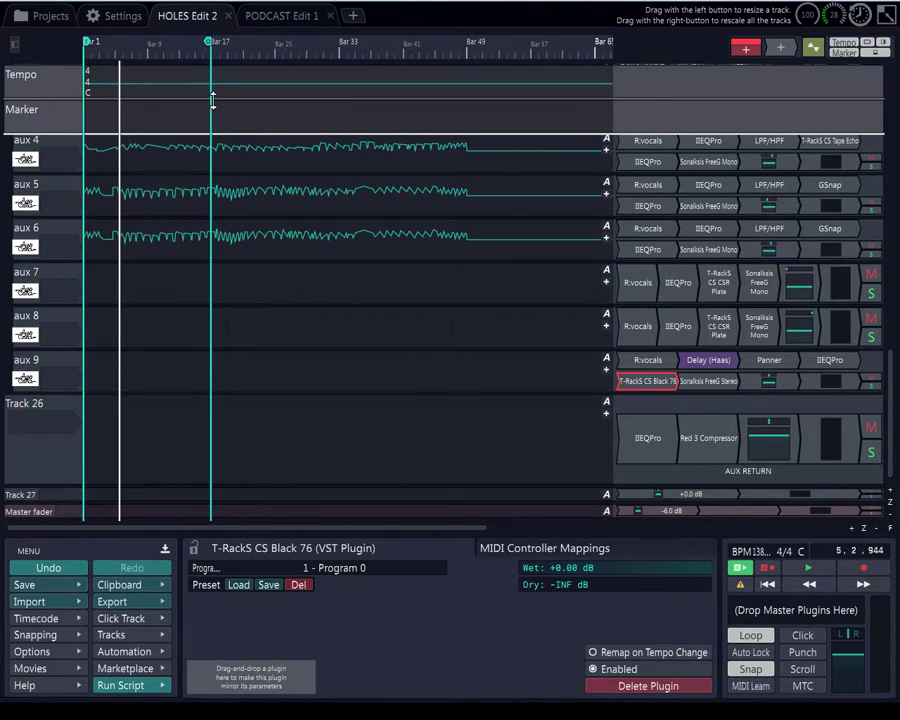
pyautogui.moveTo(209, 94)
pyautogui.mouseDown()
pyautogui.moveTo(234, 80)
pyautogui.moveTo(442, 70)
pyautogui.moveTo(458, 47)
pyautogui.moveTo(226, 60)
pyautogui.moveTo(212, 72)
pyautogui.mouseUp()
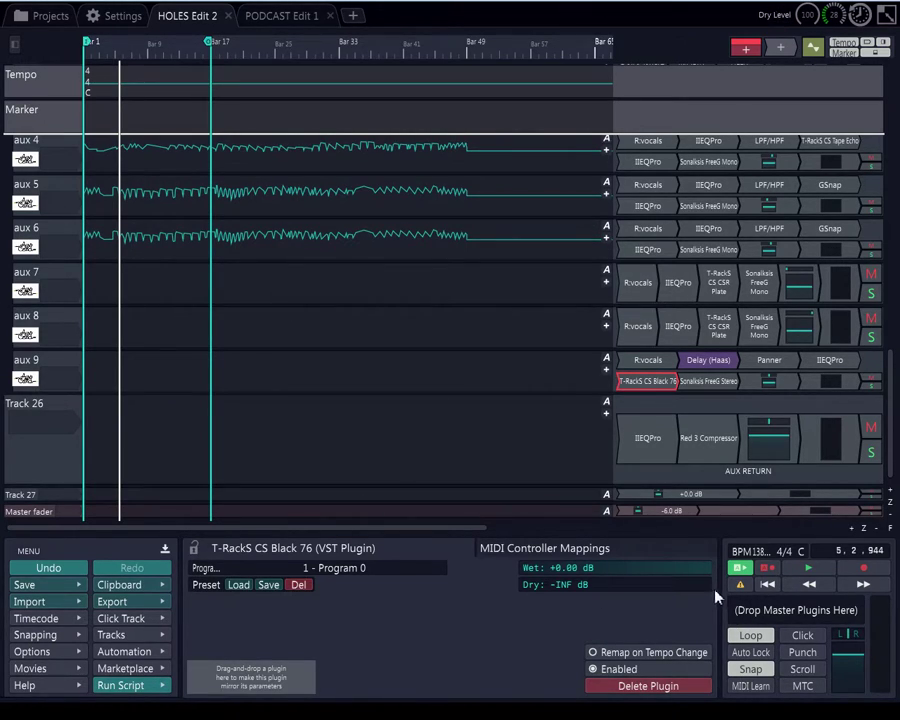
pyautogui.click(768, 586)
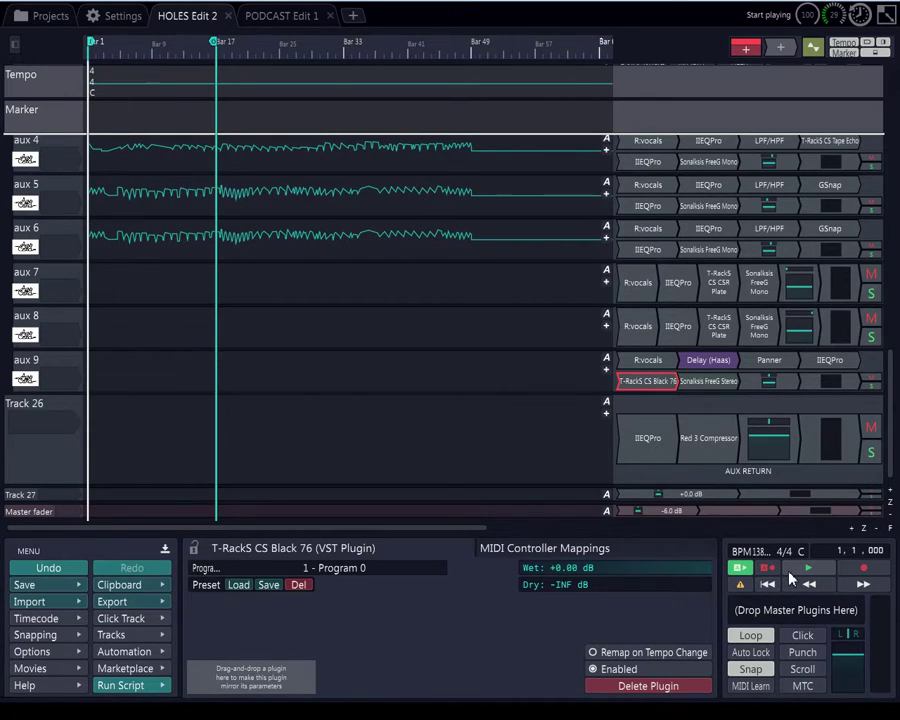
pyautogui.click(790, 574)
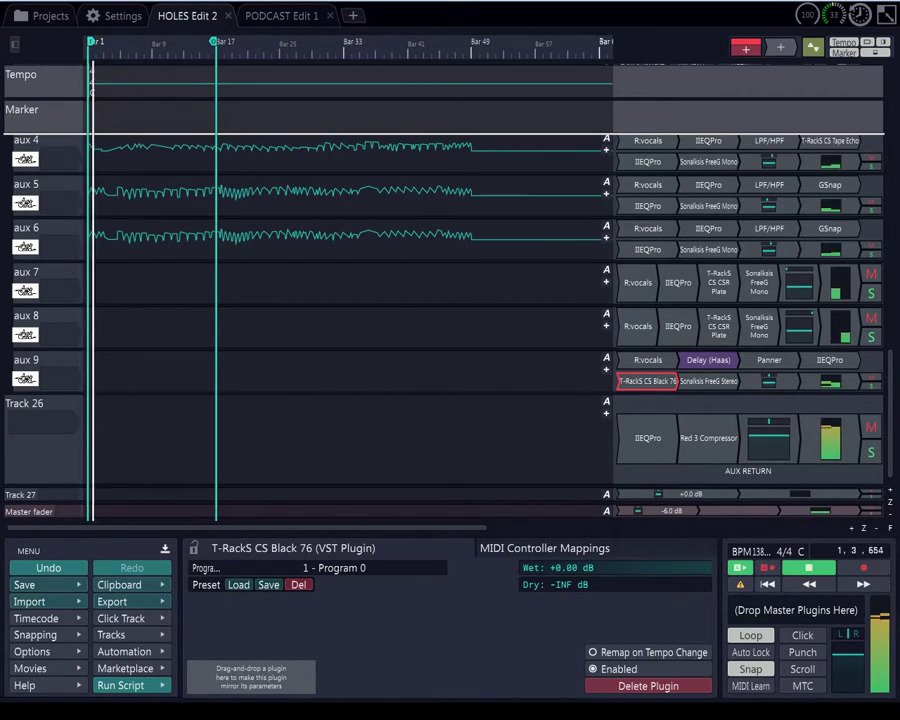